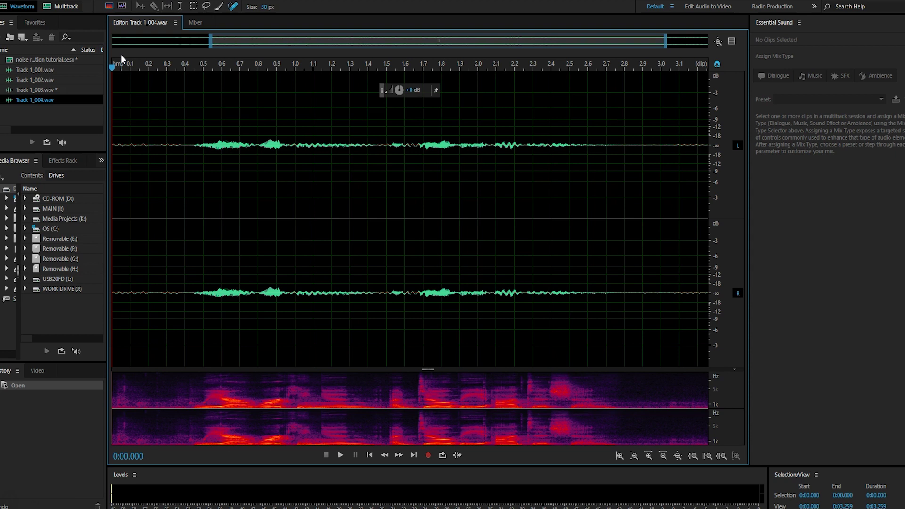
Play the original clip, then boost its volume by about 5.1 dB
key(space)
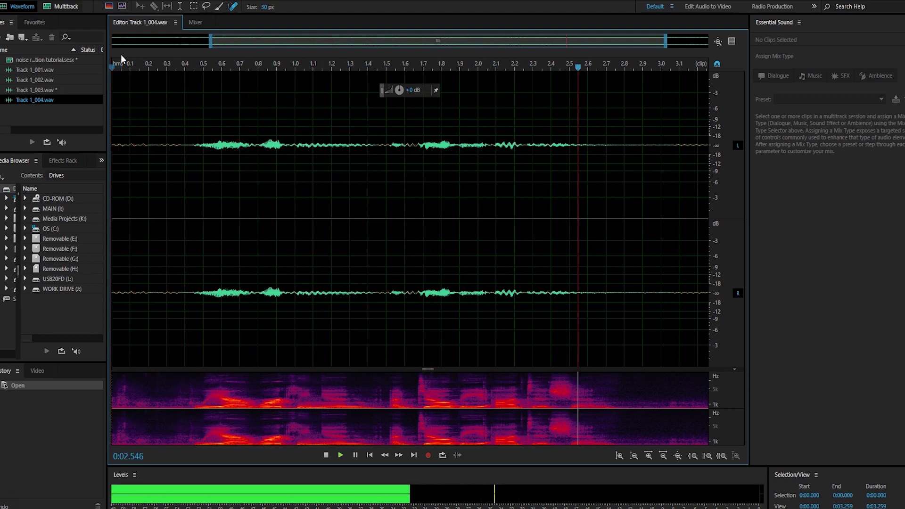
key(space)
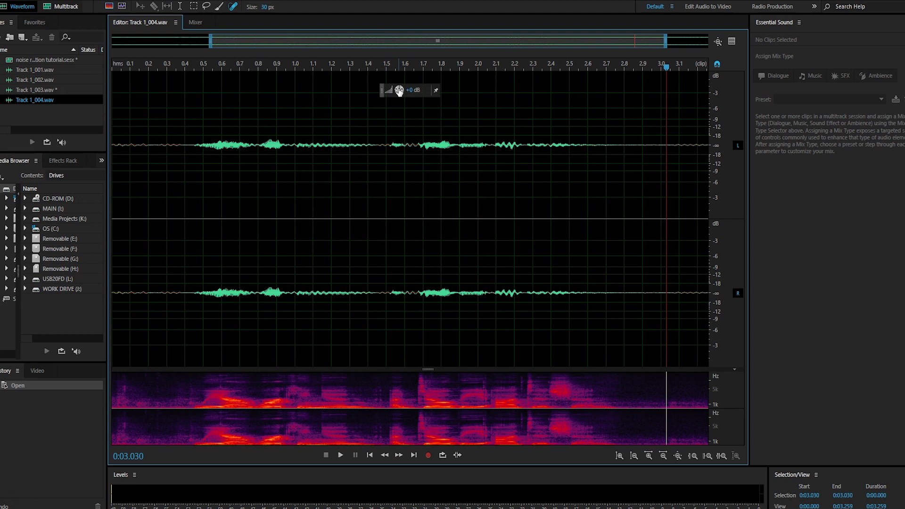
drag(399, 91, 406, 90)
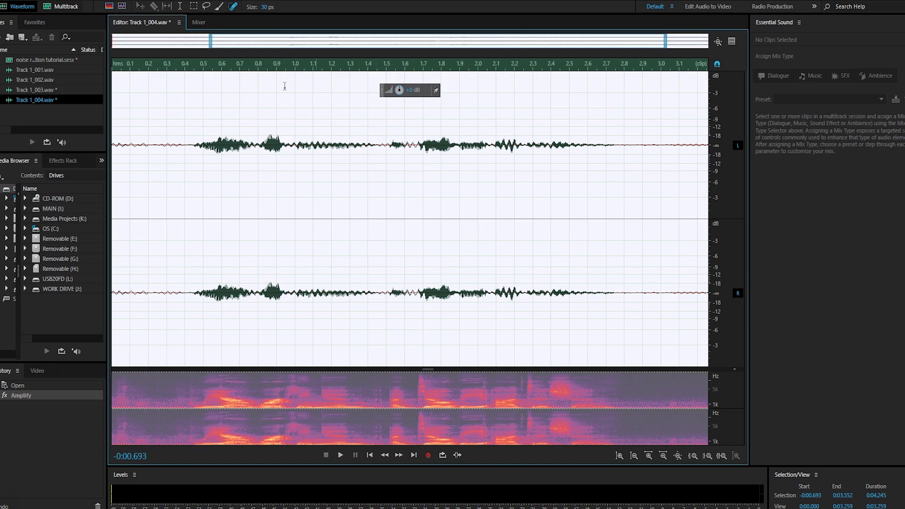
Replay the louder clip from near the start, from 0.151 s and from about 0.88 s
click(229, 68)
click(117, 66)
key(space)
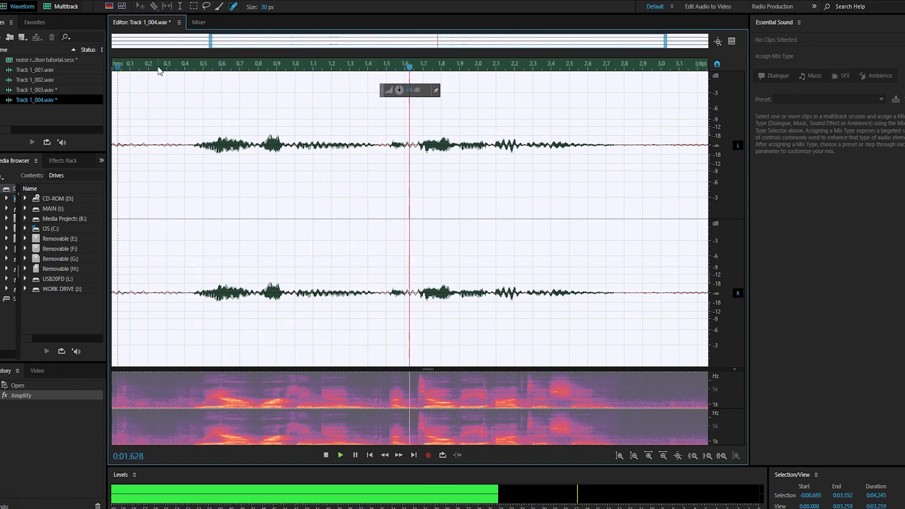
key(space)
click(140, 67)
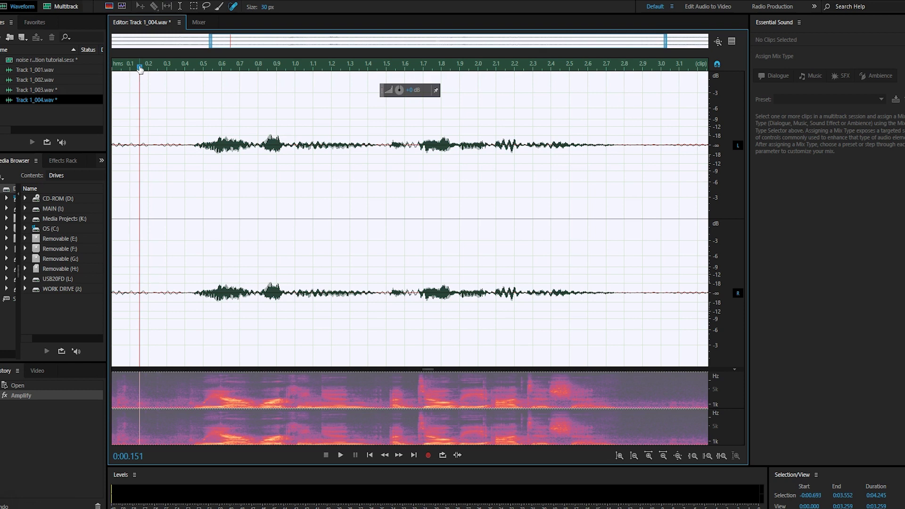
key(space)
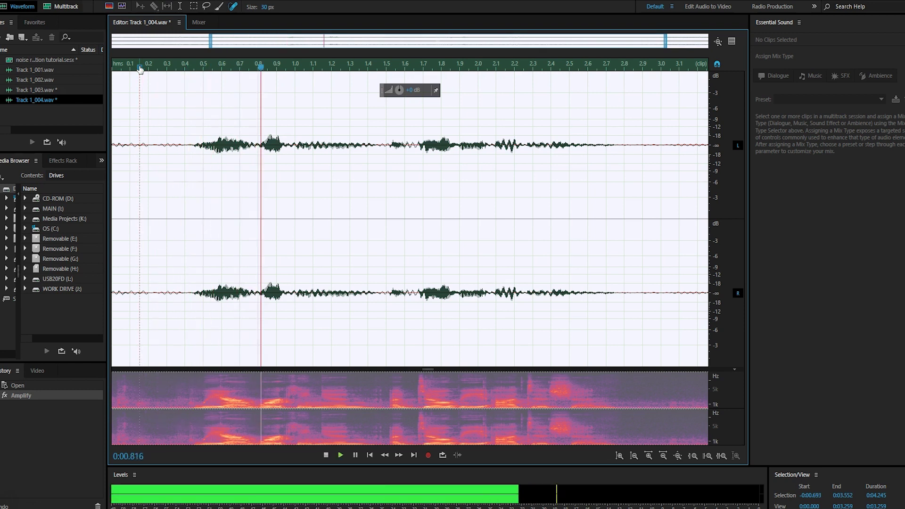
key(space)
click(274, 70)
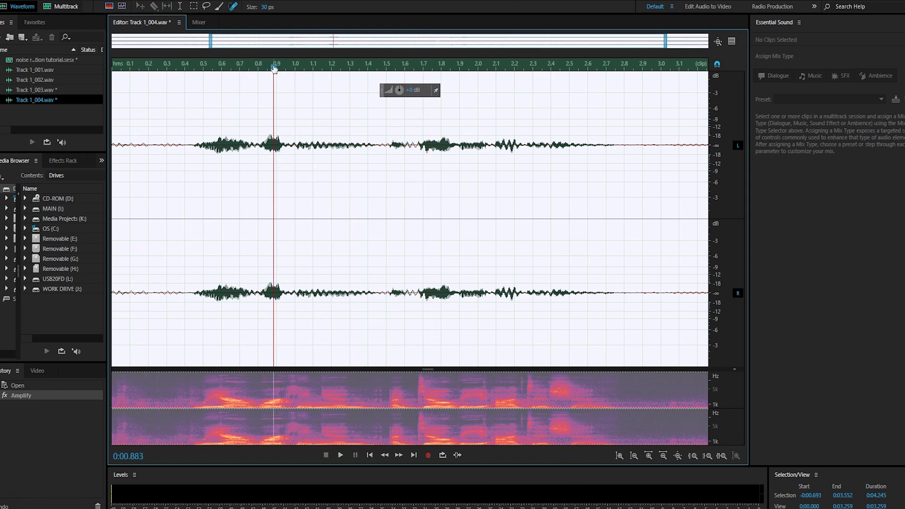
key(space)
key(space)
Mark a short stretch near 1 s, return the playhead to the beginning, and delete the selected audio
drag(295, 72, 325, 63)
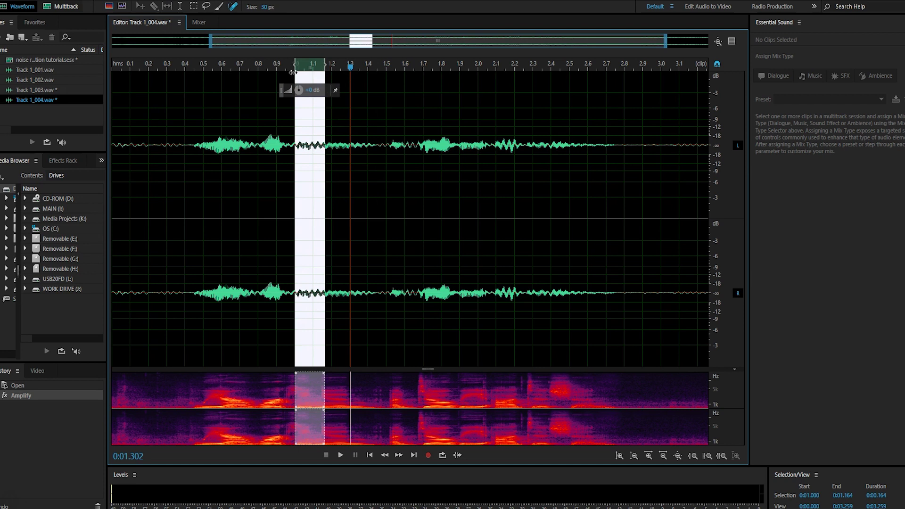
click(272, 98)
drag(272, 66, 96, 66)
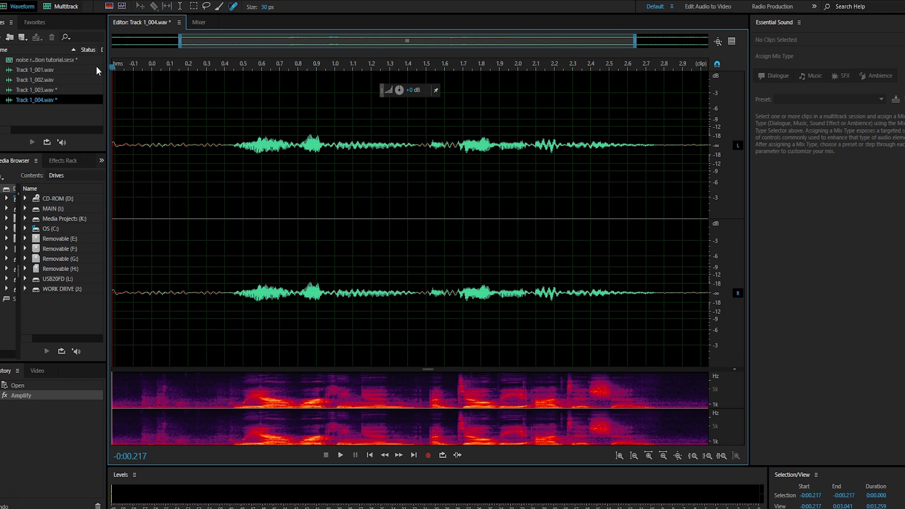
key(Delete)
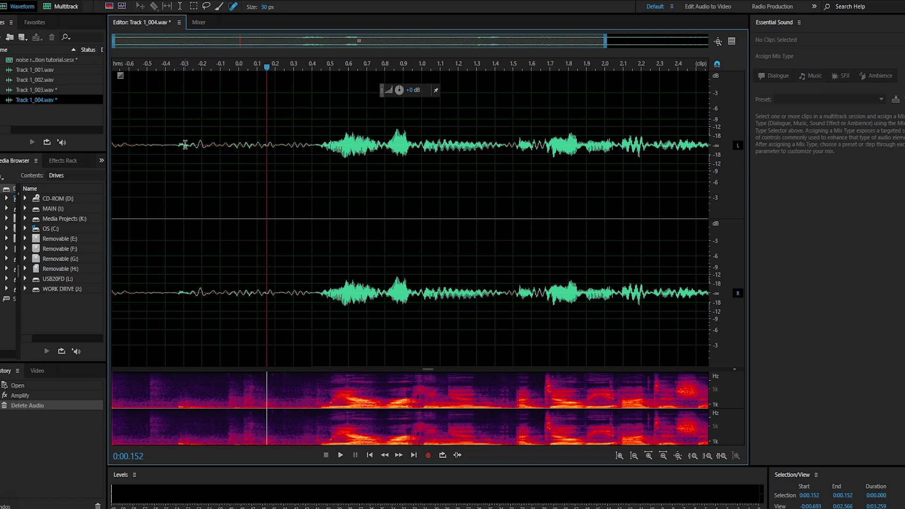
Capture a noise print from the quiet lead-in (about −0.693 to 0.400 s), then deselect
drag(112, 146, 311, 150)
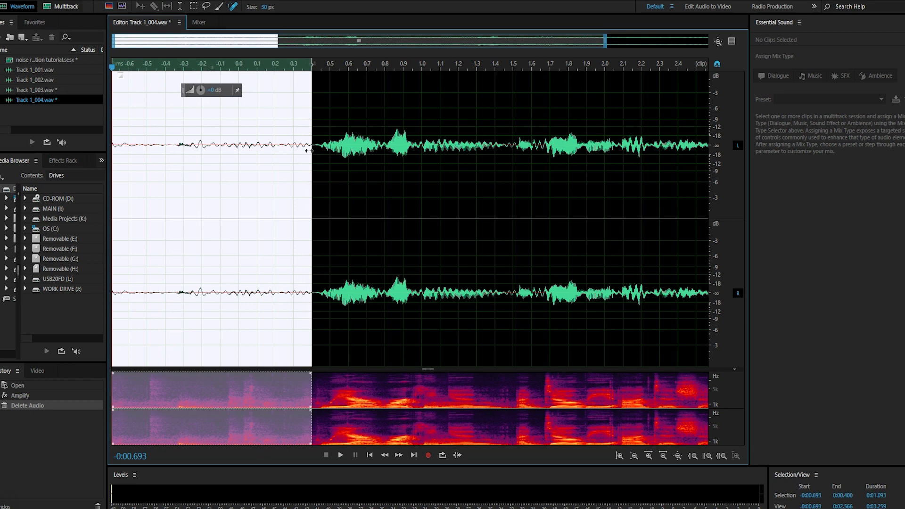
right_click(271, 158)
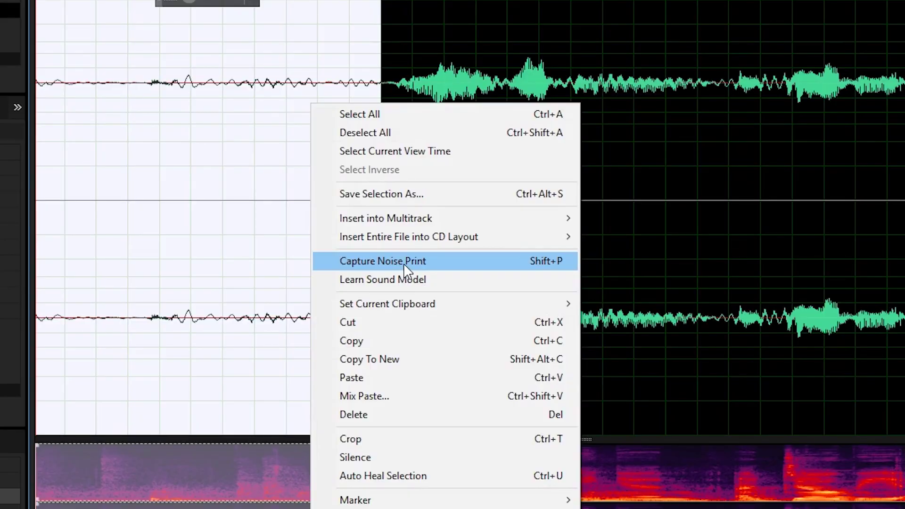
click(404, 266)
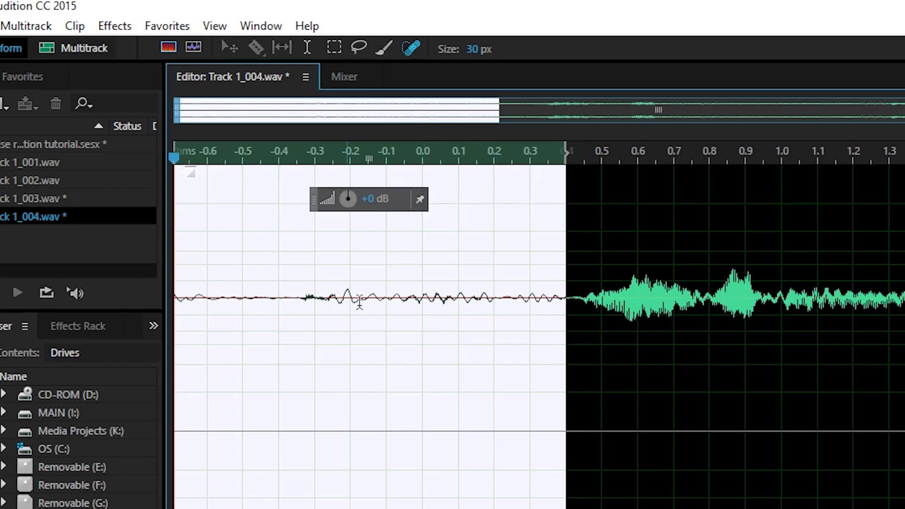
click(600, 245)
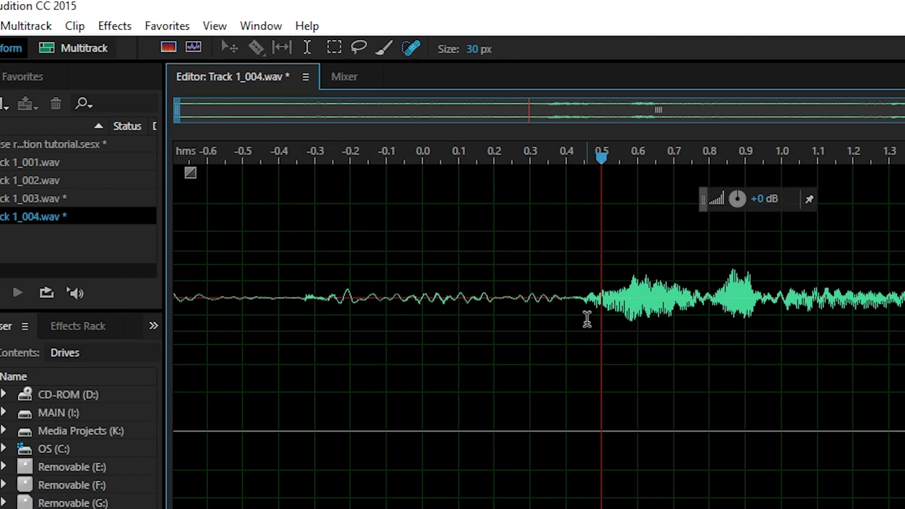
Apply Noise Reduction (process) to Track 1_004.wav at the default 100% and 100 dB
click(120, 28)
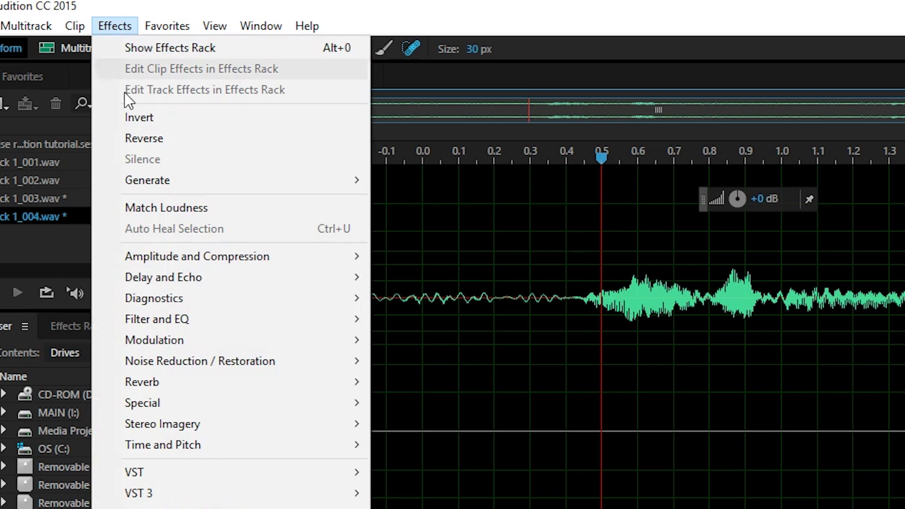
mouse_move(225, 358)
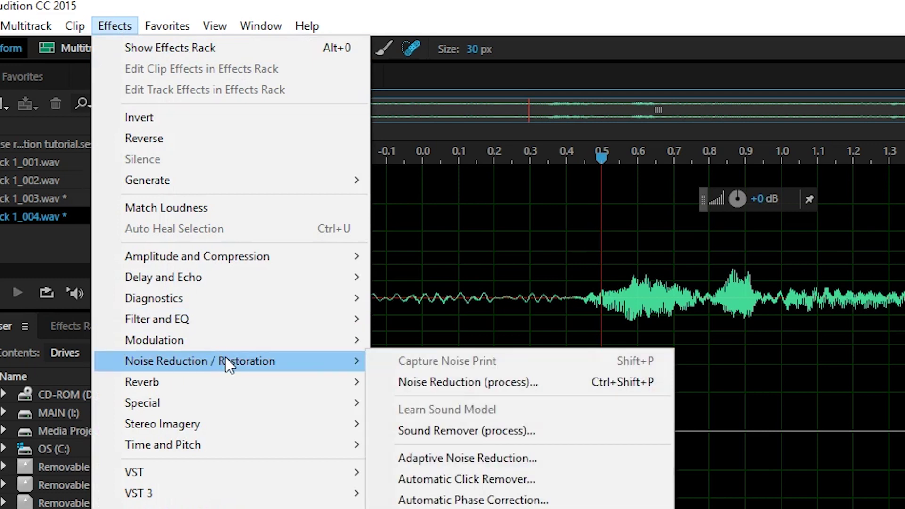
click(505, 383)
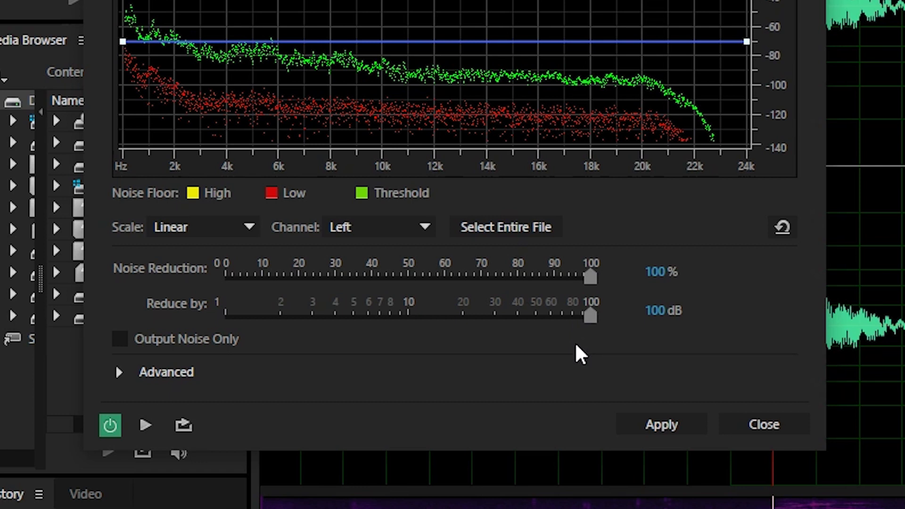
click(660, 436)
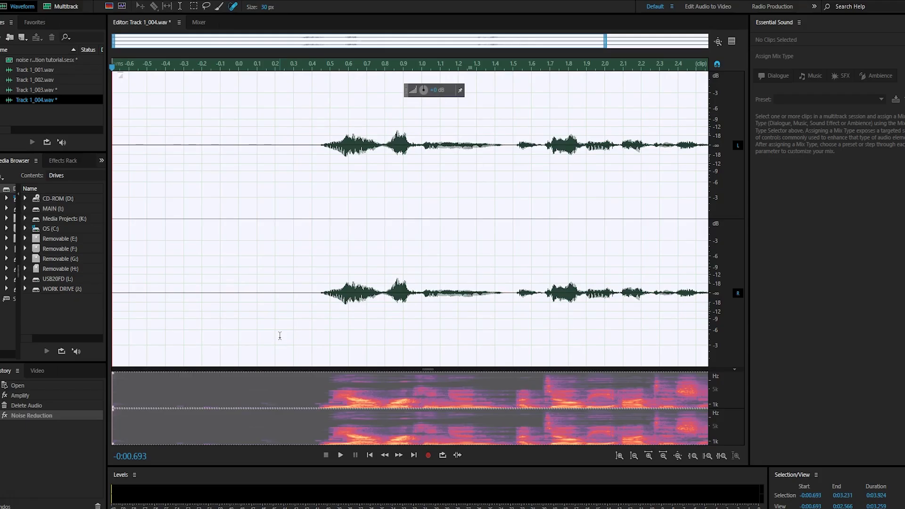
click(179, 141)
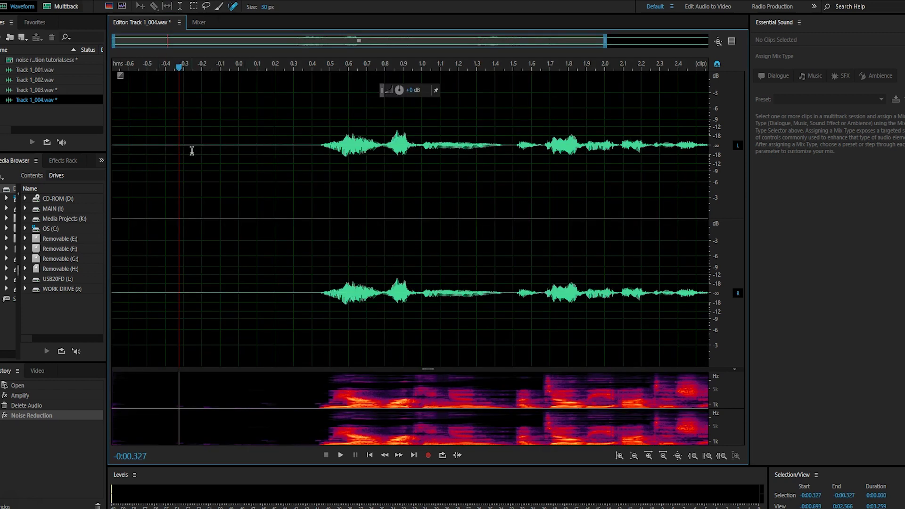
click(112, 146)
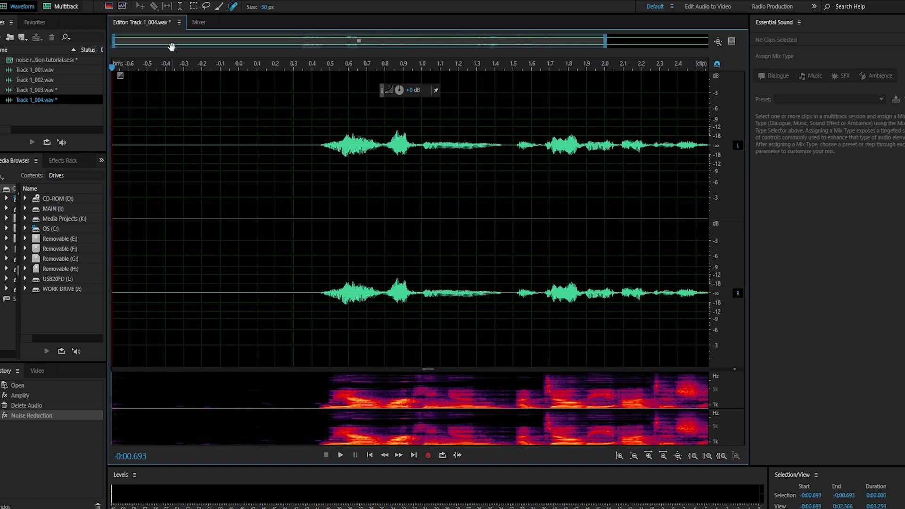
key(space)
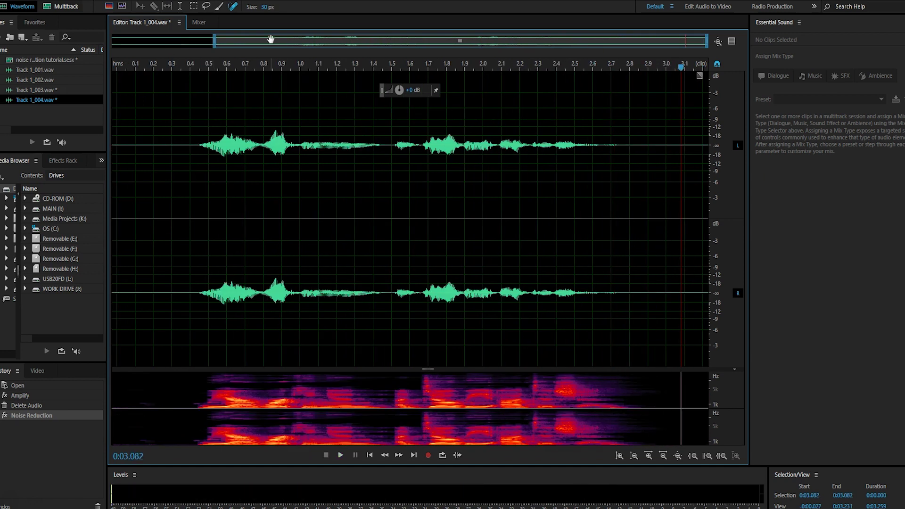
Undo the noise reduction, deselect, and reopen Noise Reduction (process) still at 100% and 100 dB
key(ctrl+z)
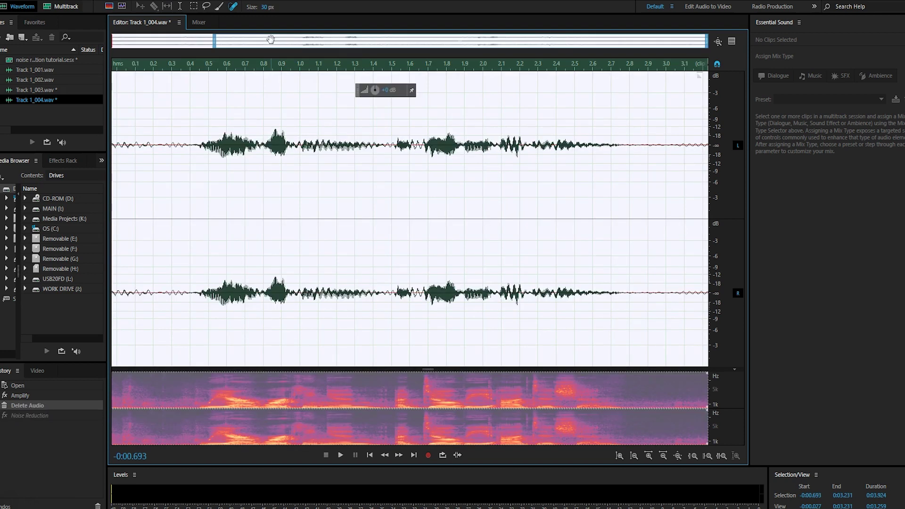
click(144, 76)
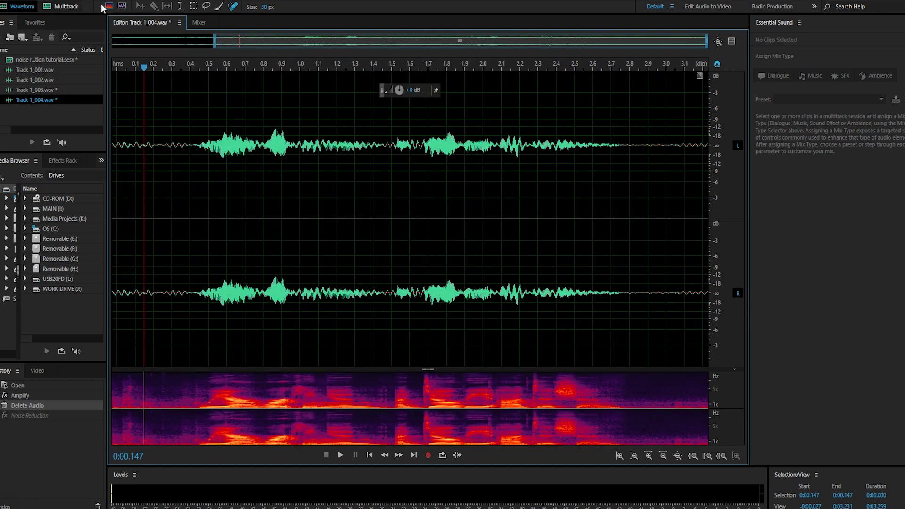
click(102, 8)
mouse_move(147, 182)
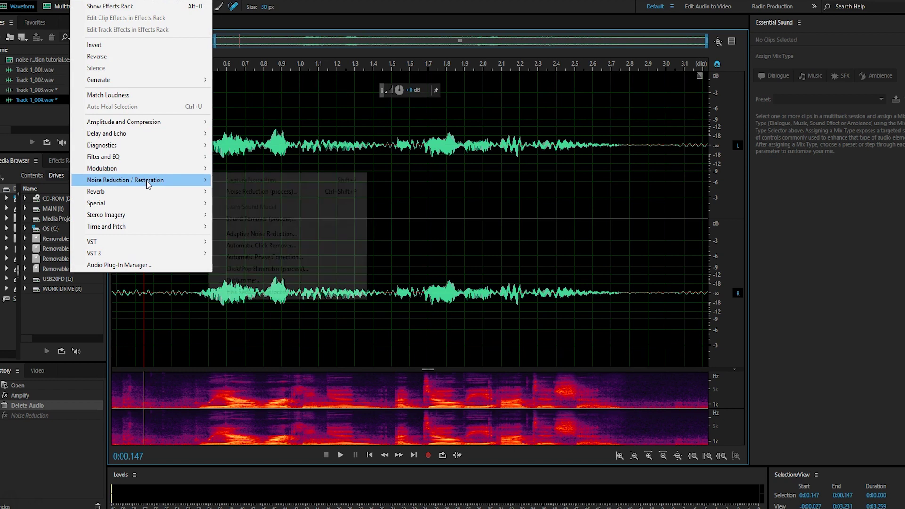
click(268, 191)
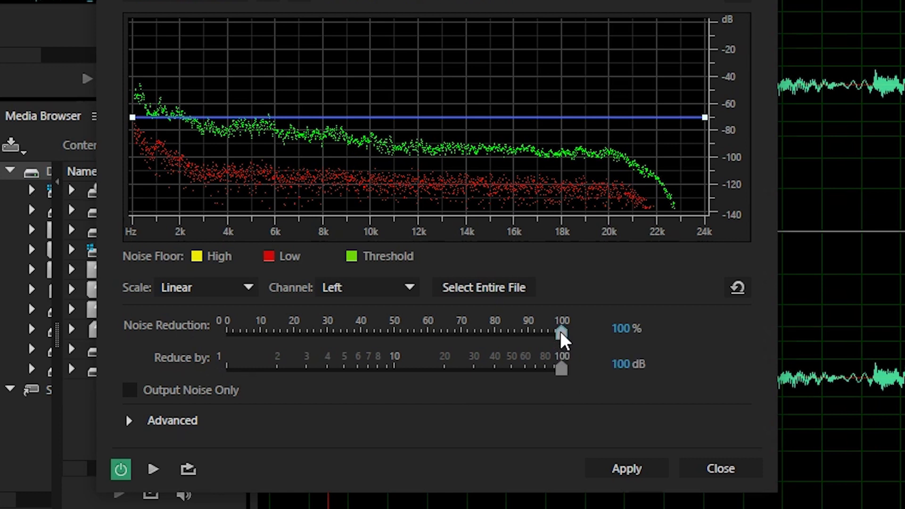
Apply Noise Reduction with strength 60% and Reduce by 77.2 dB
drag(560, 331, 426, 336)
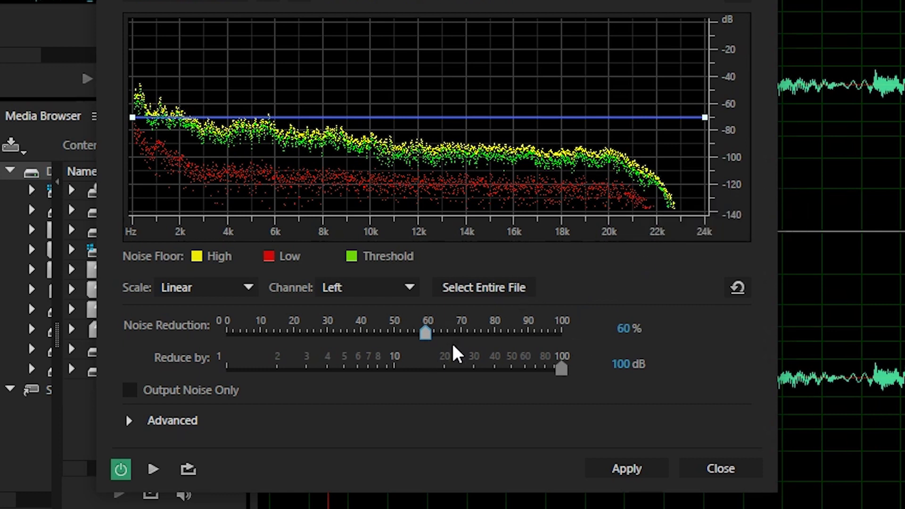
mouse_move(422, 337)
mouse_down()
mouse_move(488, 335)
mouse_move(426, 335)
mouse_up()
mouse_move(392, 152)
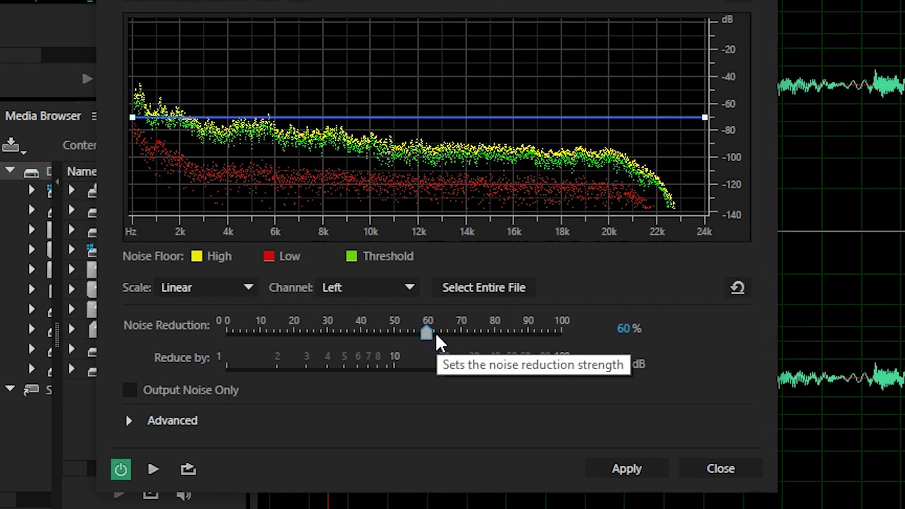
mouse_move(431, 334)
mouse_down()
mouse_move(529, 331)
mouse_move(429, 331)
mouse_up()
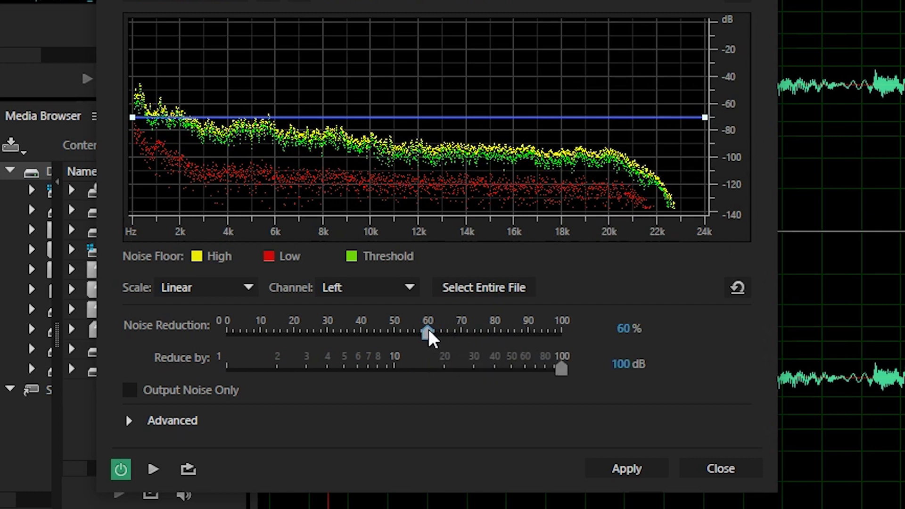
drag(561, 368, 541, 366)
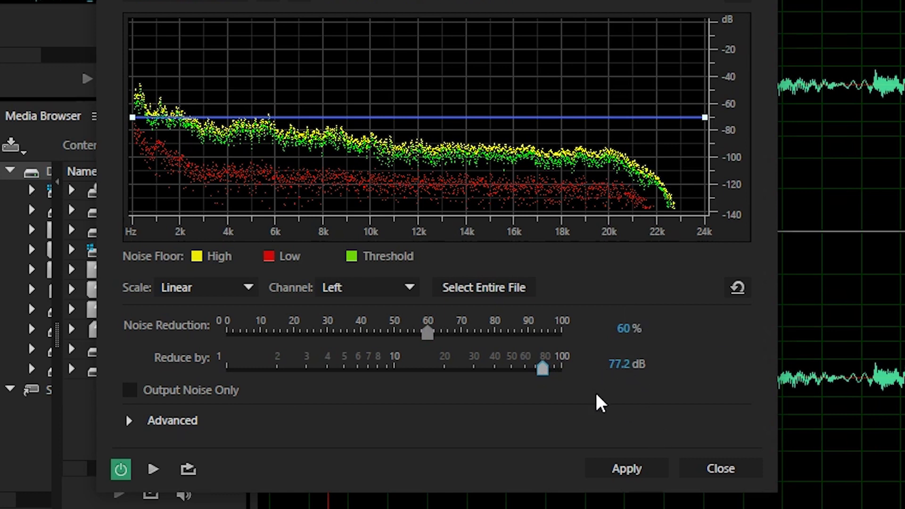
click(627, 468)
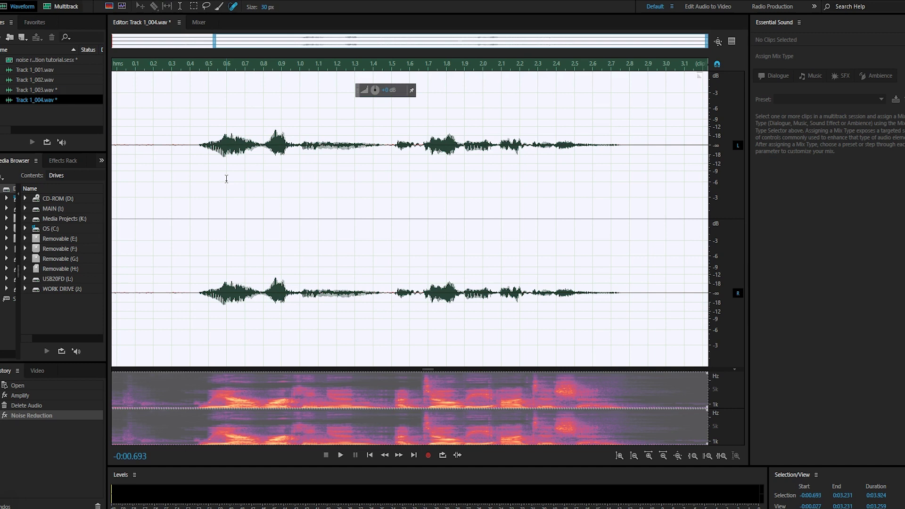
key(space)
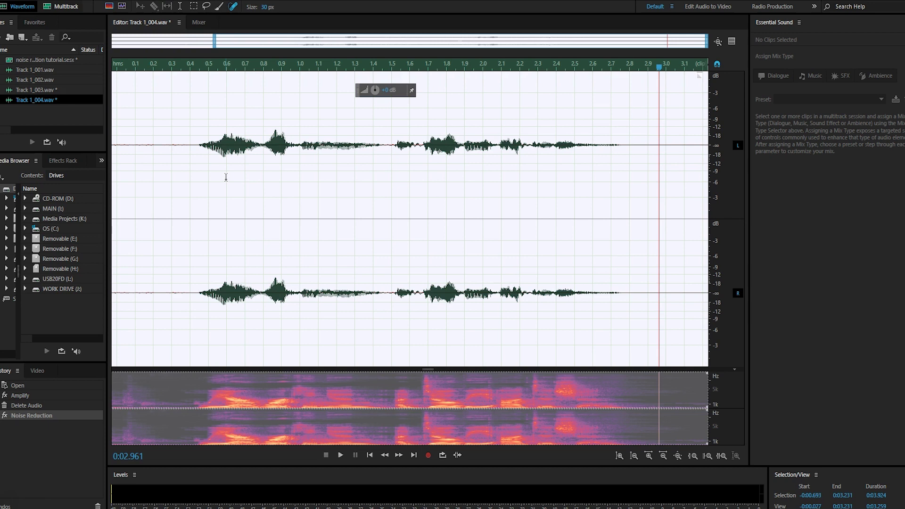
Undo the 60% / 77.2 dB reduction and reopen Noise Reduction (process) with those settings
key(ctrl+z)
click(64, 2)
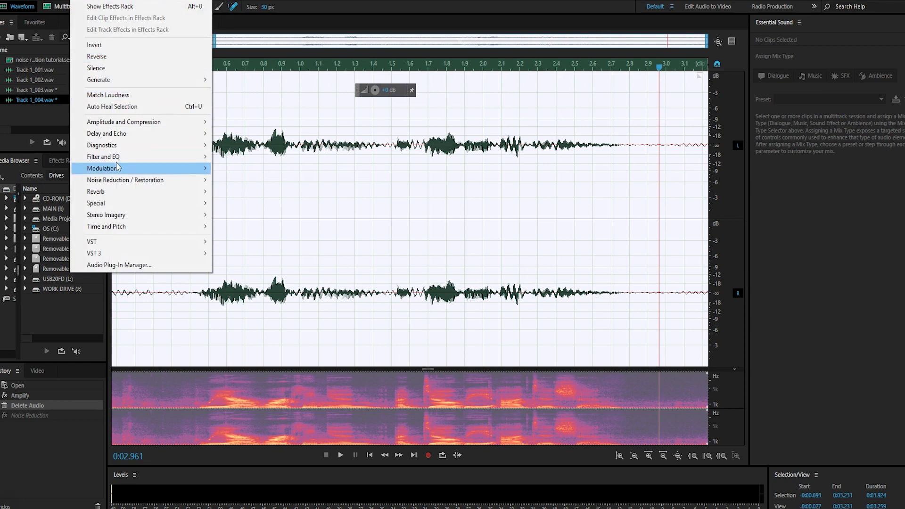
mouse_move(132, 184)
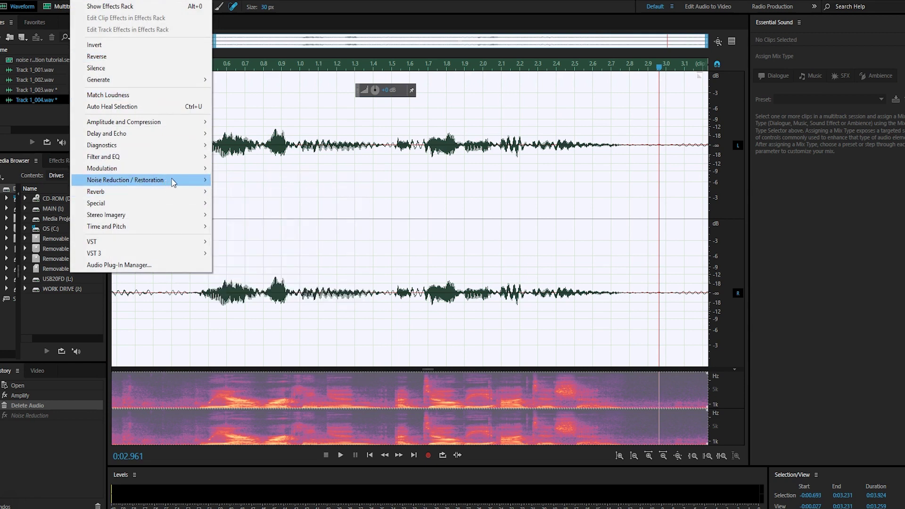
mouse_move(174, 182)
click(252, 195)
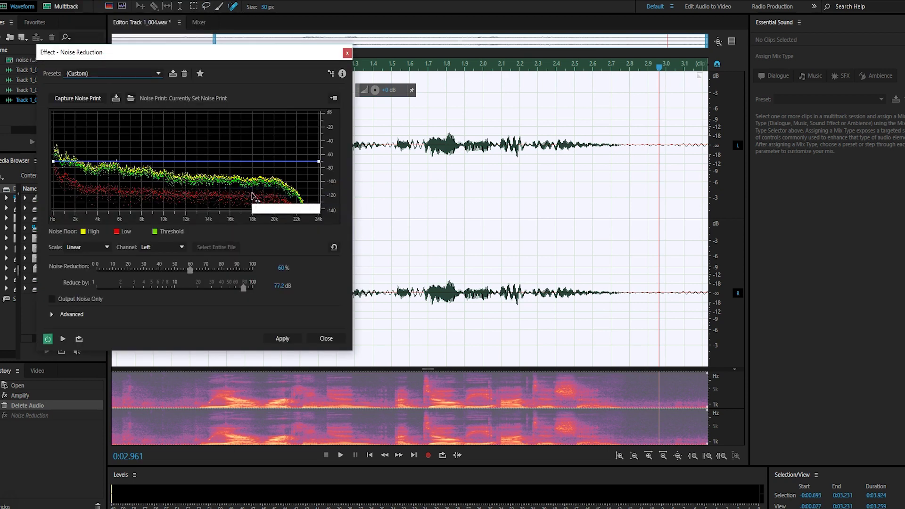